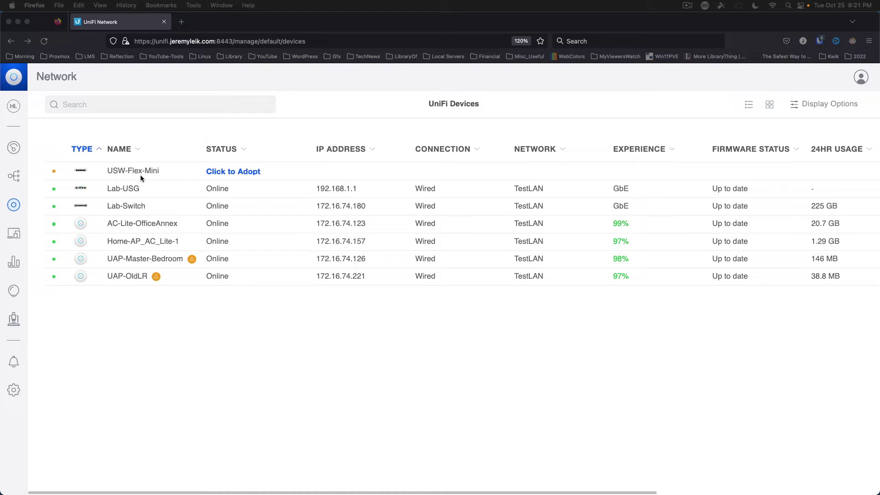
Step: Adopt the USW-Flex-Mini at 192.168.1.20 into the controller so its status reads Adopting
click(239, 172)
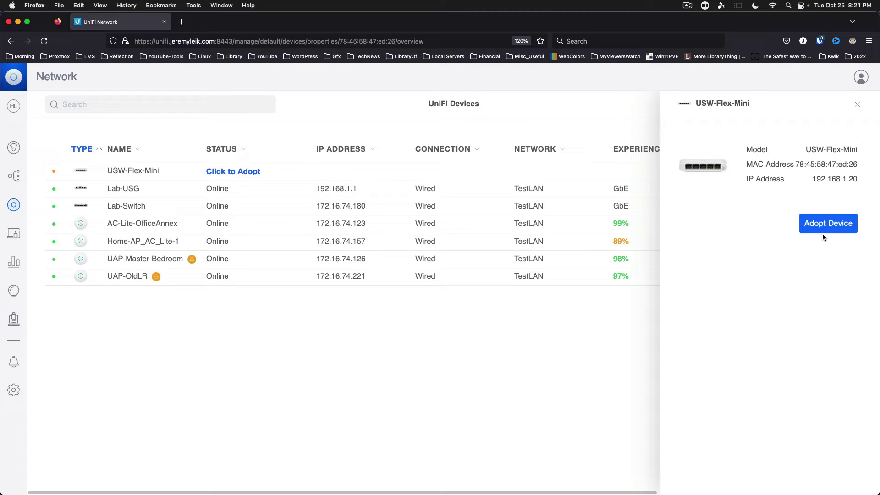
click(825, 224)
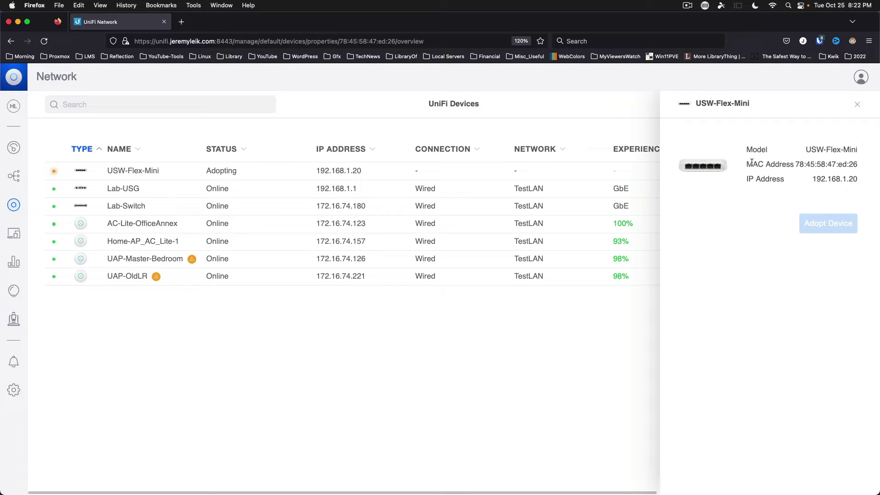
Step: Close the adoption panel and view the USW-Flex-Mini's Overview, Online at 172.16.74.151 with firmware 1.7.1
click(857, 104)
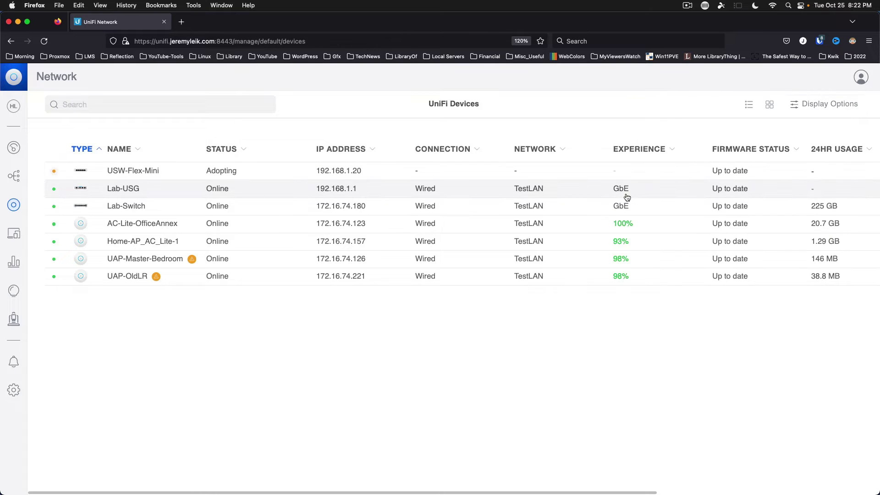
click(344, 173)
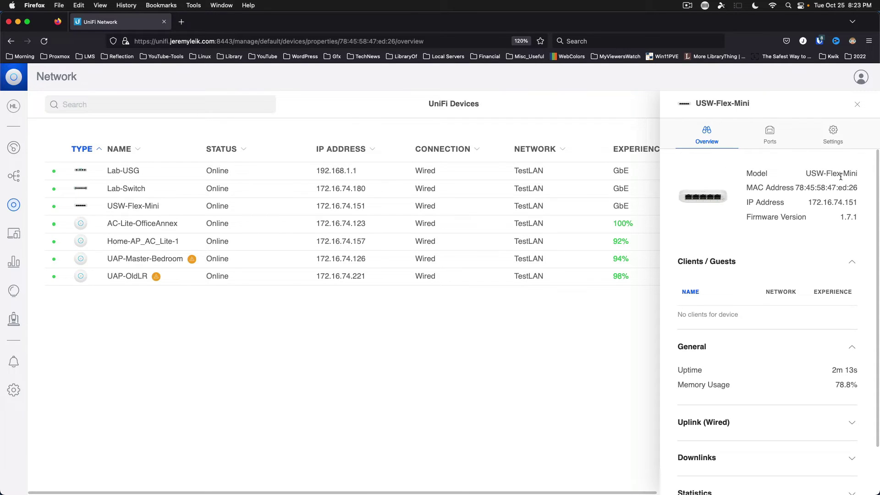
scroll(761, 334, down, 2)
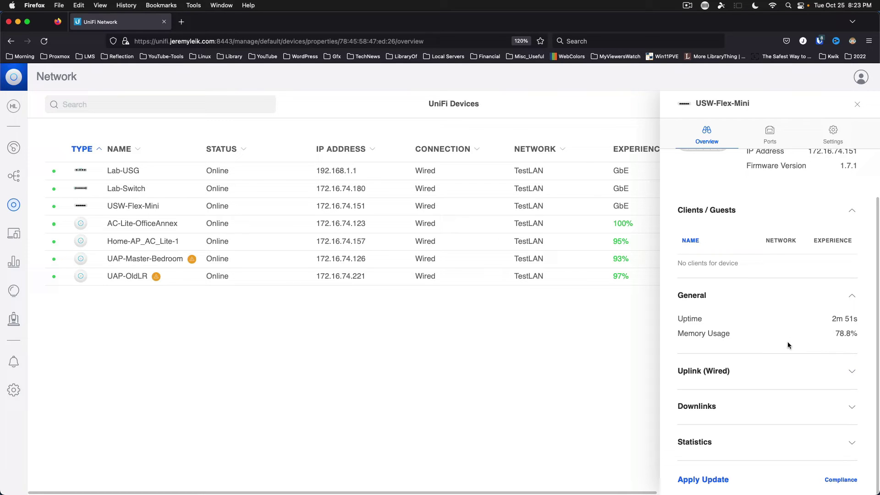
click(782, 371)
scroll(770, 346, down, 3)
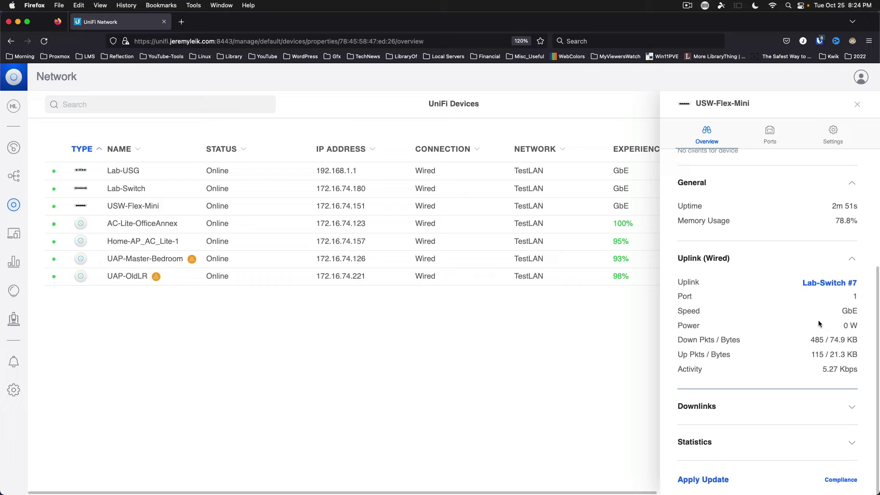
click(716, 259)
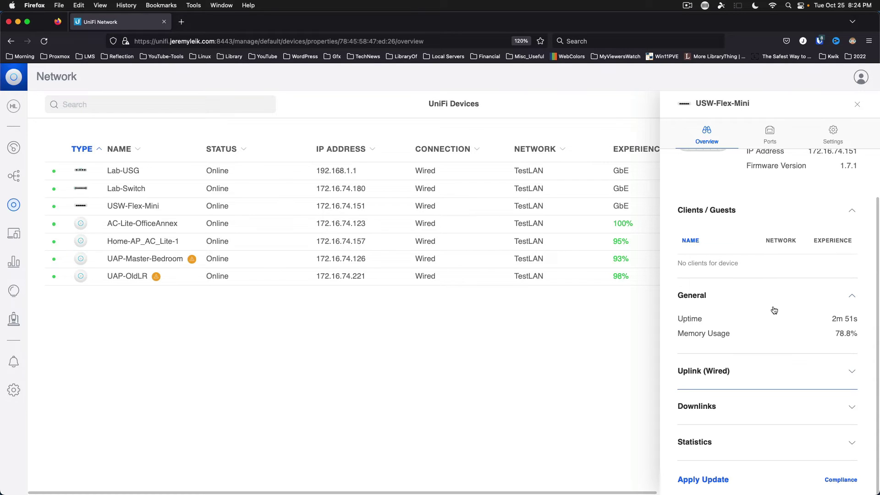
click(750, 412)
scroll(773, 391, down, 2)
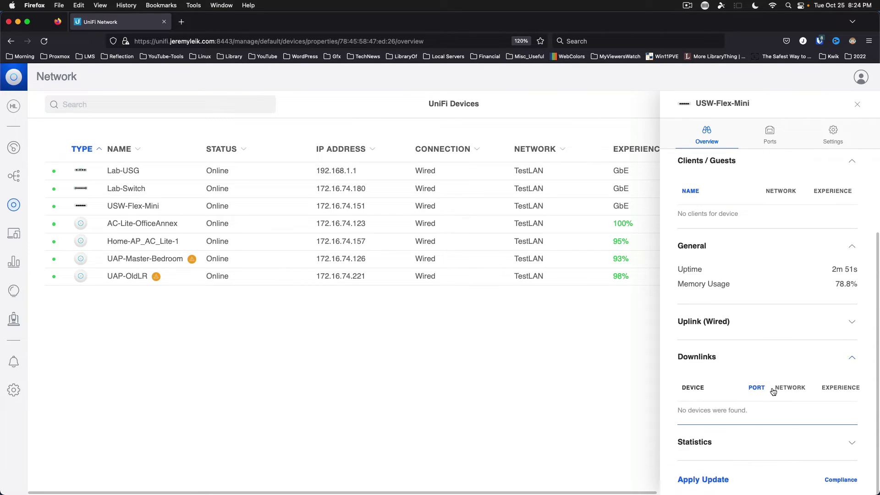
click(780, 366)
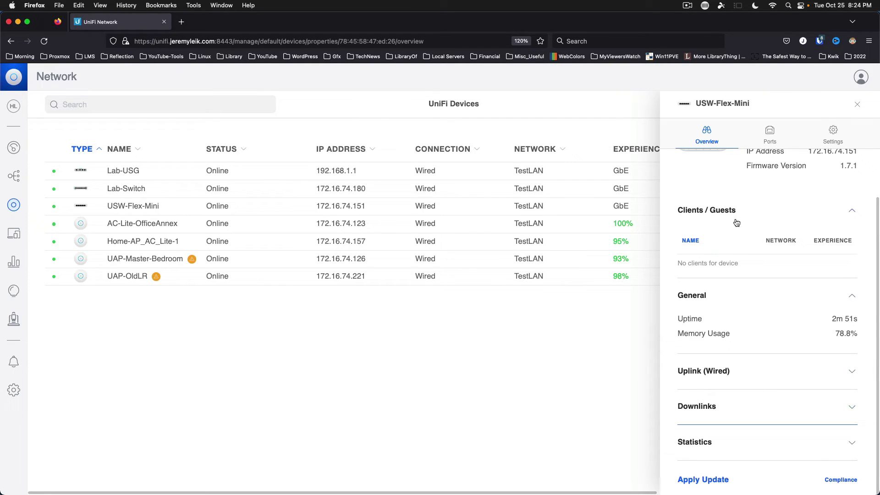
scroll(734, 221, up, 2)
Step: Check the USW-Flex-Mini's port statuses, then bring up its Settings with the empty Device Name field
click(768, 135)
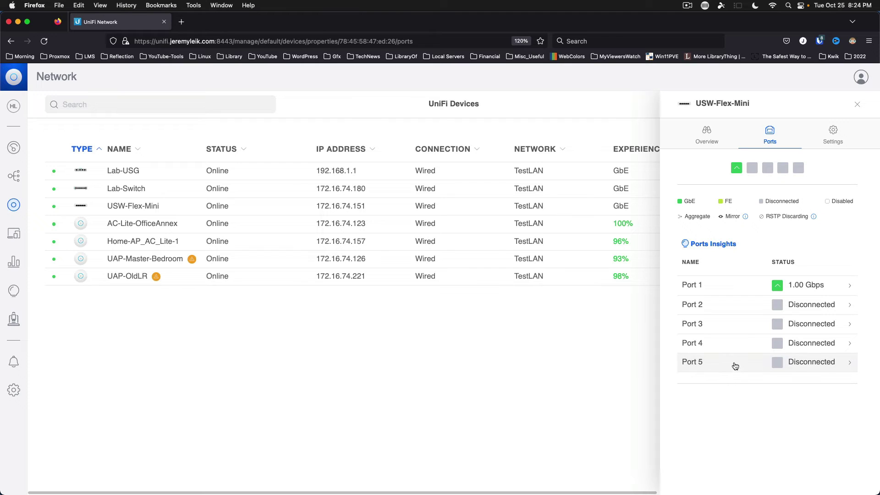
click(835, 134)
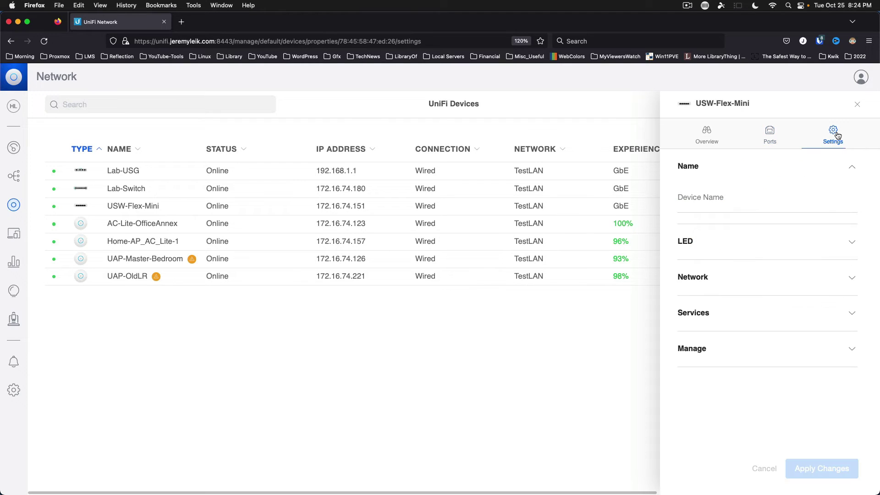
Step: Enter Flex1 as the switch's device name and check its LED setting
click(728, 200)
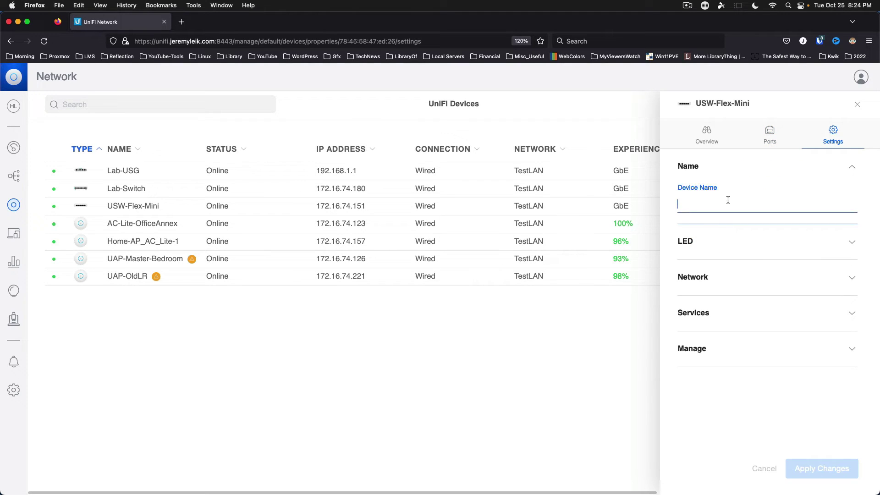
text(Flex)
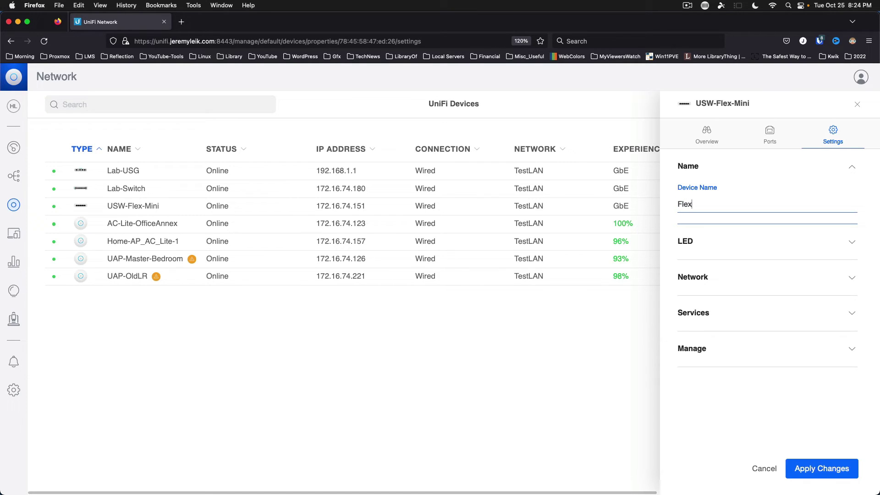
text(1)
click(724, 246)
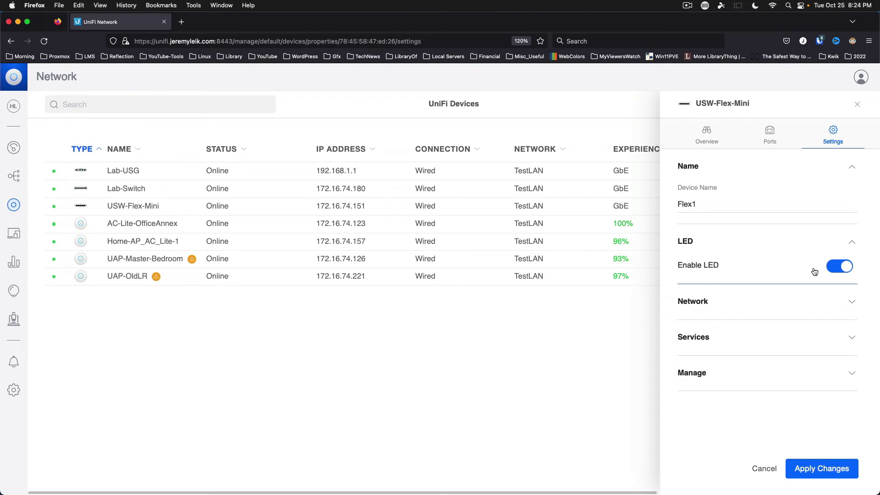
click(757, 248)
Step: Review the Network and Services settings, keeping TestLAN as management VLAN, then show Manage actions
click(743, 277)
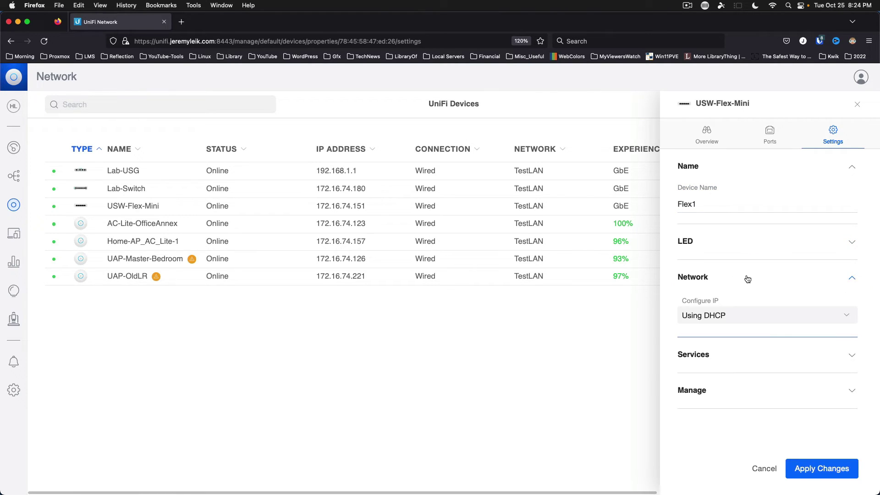
click(754, 278)
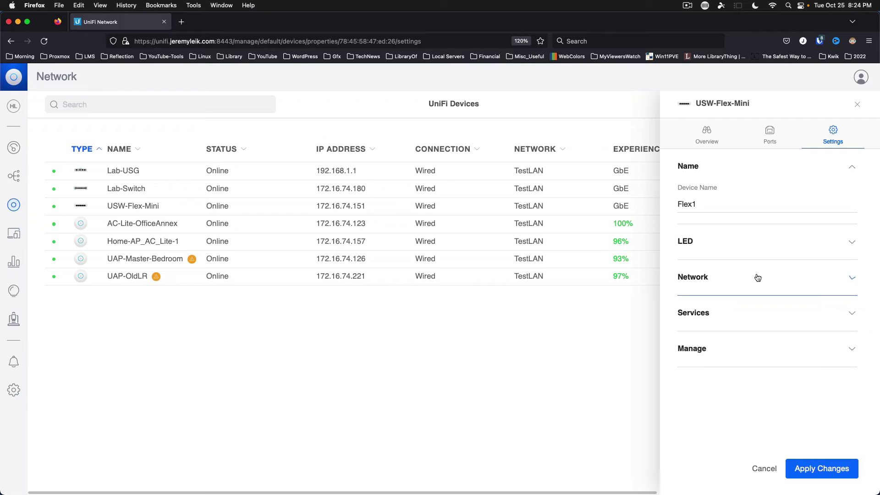
click(746, 315)
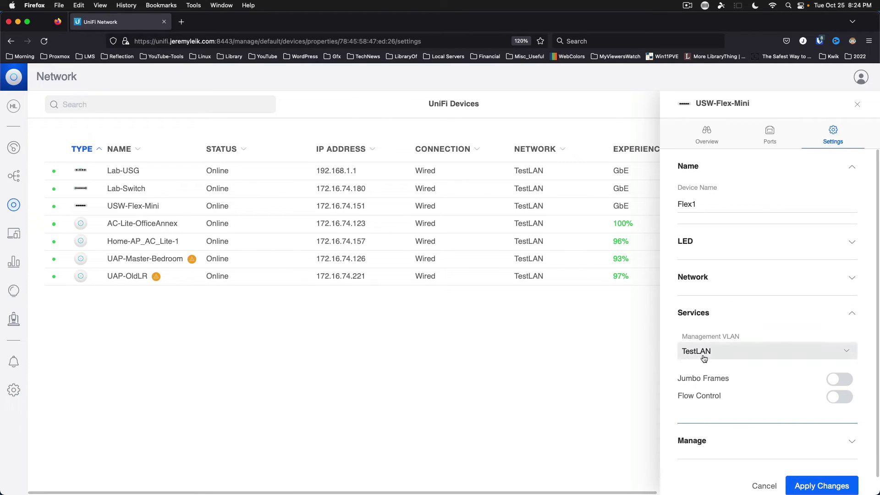
click(768, 356)
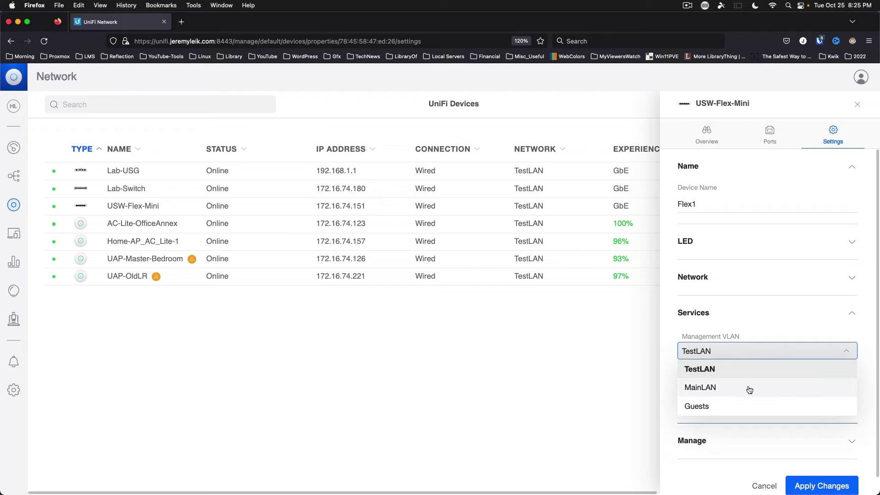
click(759, 337)
click(761, 319)
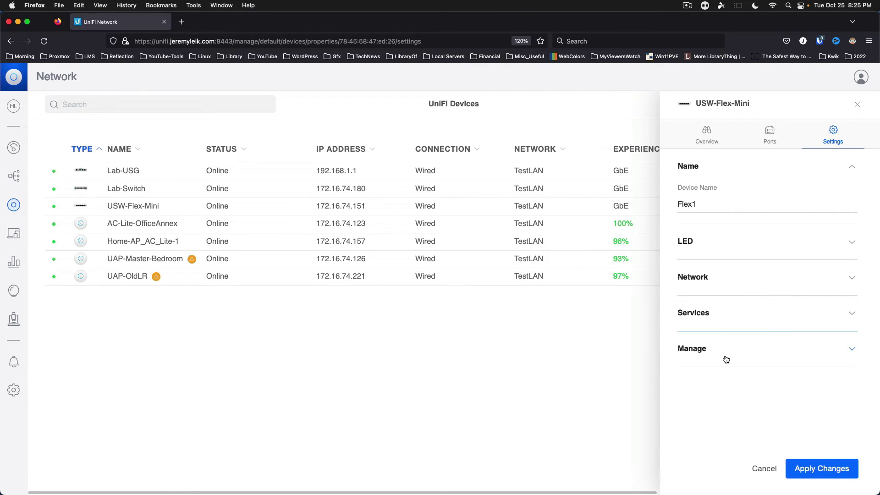
click(726, 353)
Step: Make the USW-Flex-Mini blink with Locate, then stop locating it
scroll(751, 314, down, 5)
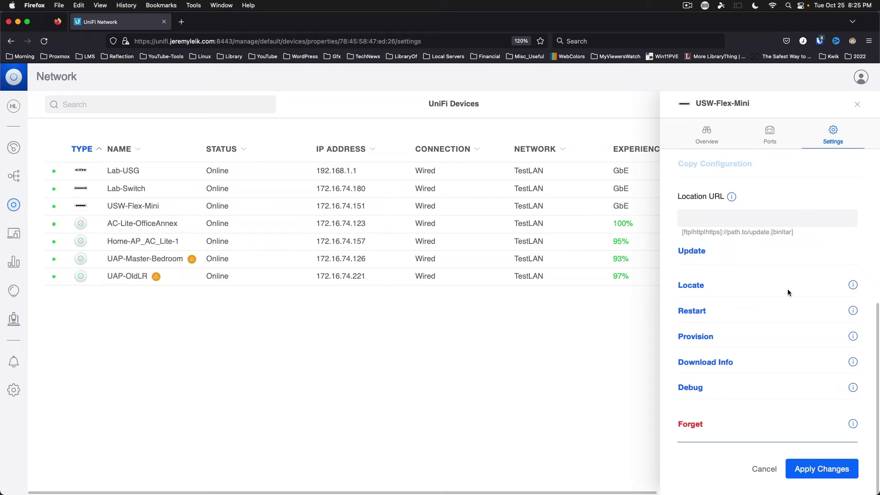
click(691, 287)
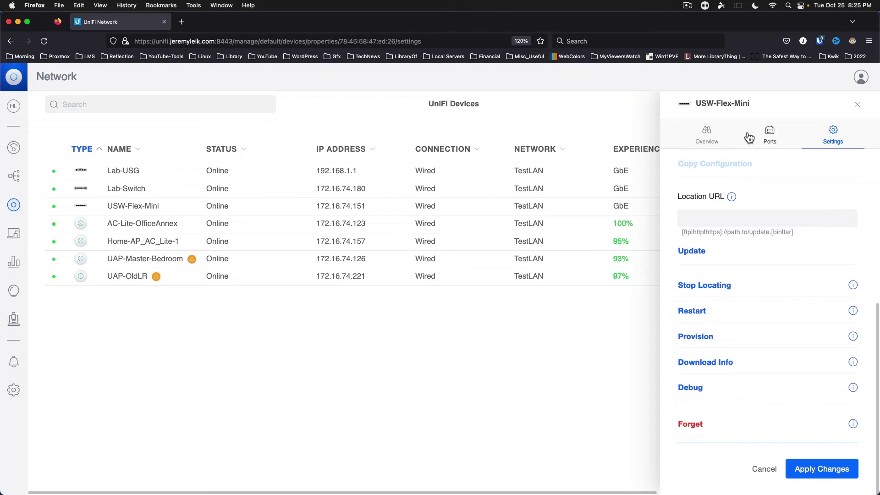
click(720, 289)
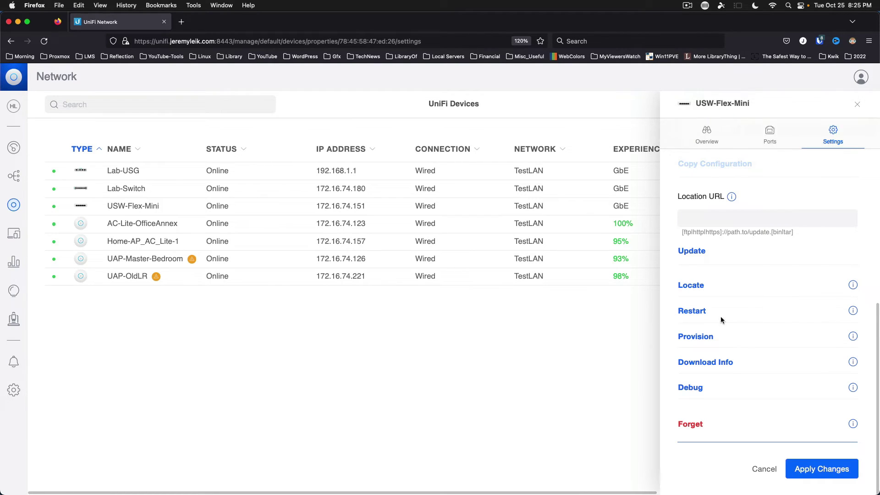
click(722, 363)
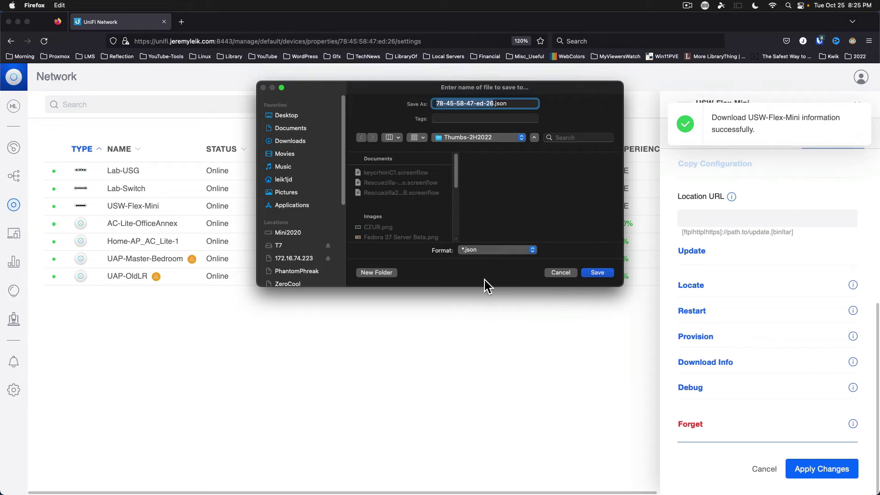
click(561, 273)
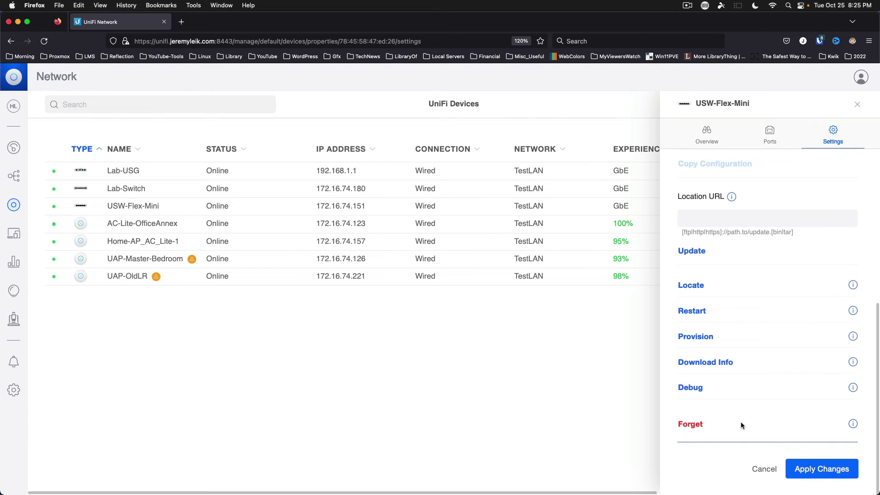
Step: Apply the pending changes so the switch is listed as Flex1 at 172.16.74.151 on TestLAN
click(824, 469)
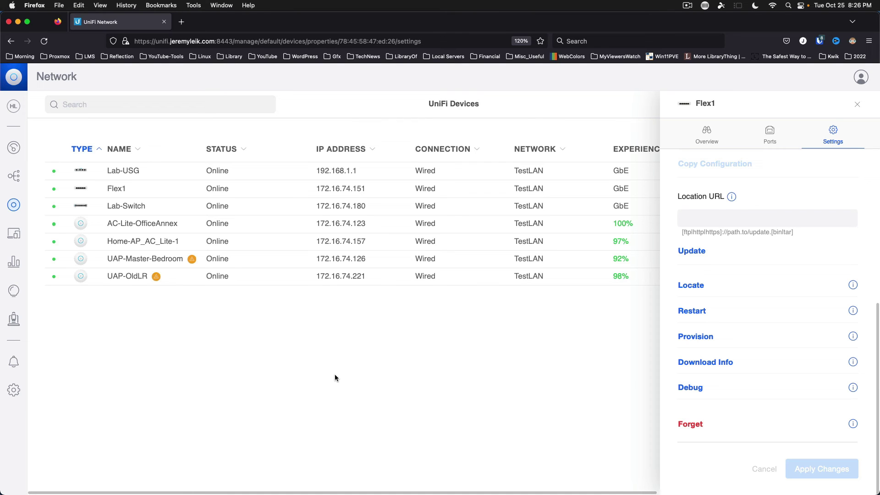
Step: Go to the Dashboard showing traffic, 38 clients and the Lab-USG gateway summary
click(12, 148)
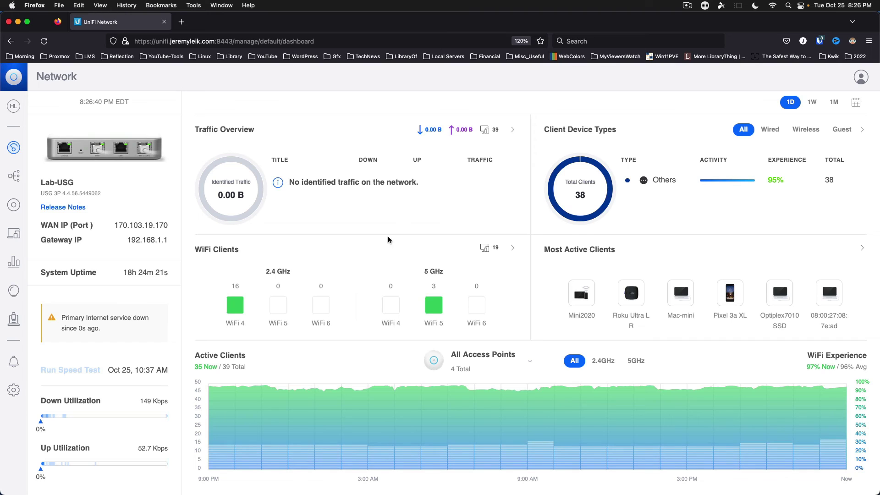